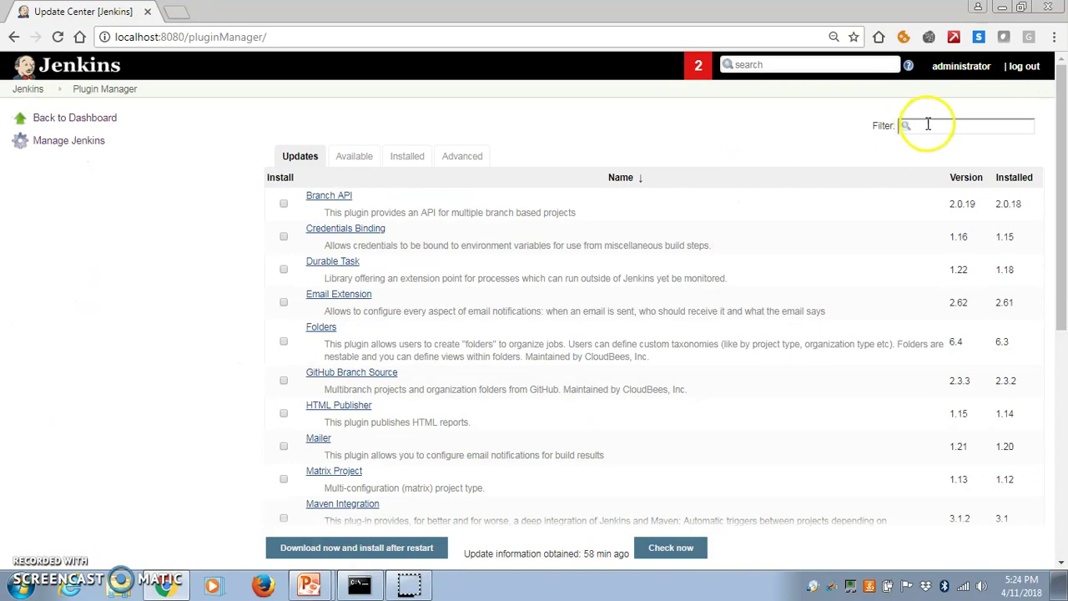
Step: Filter the plugin updates list by "github"
left_click(924, 126)
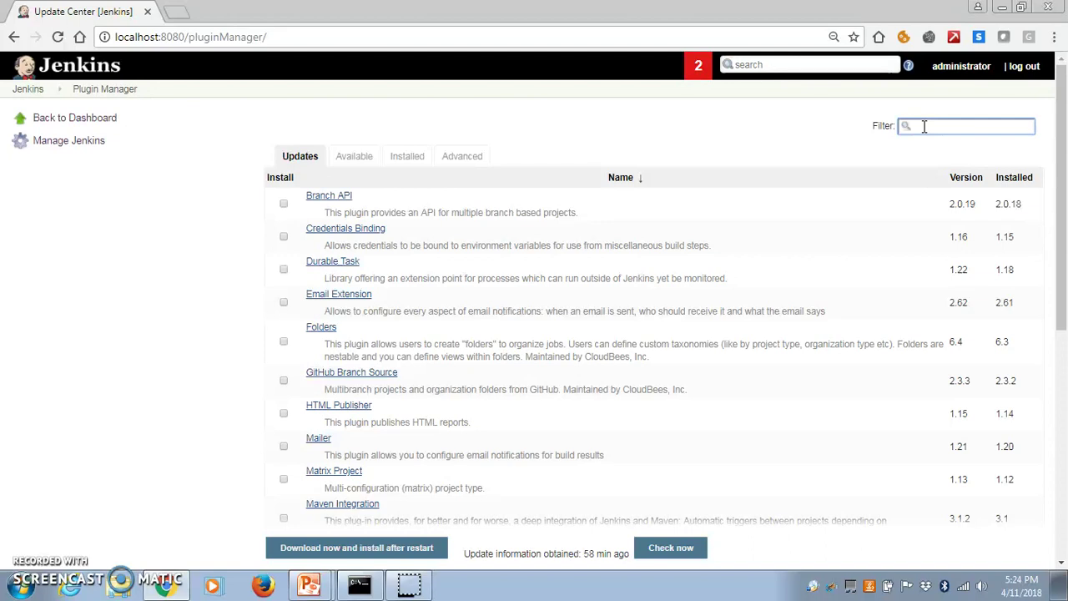
type("it")
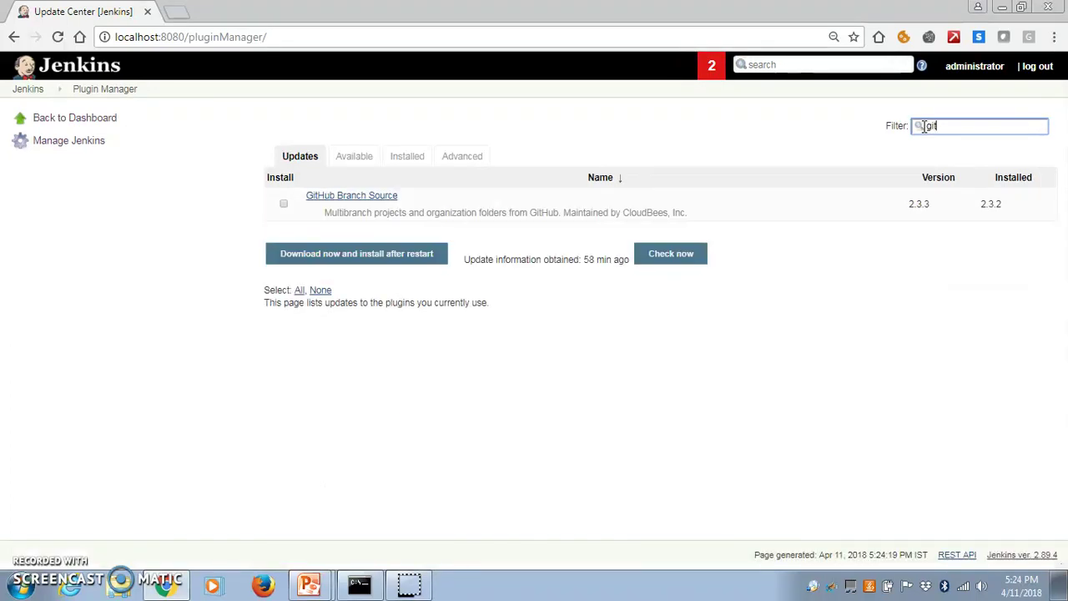
type("hub")
key("BackSpace")
key("BackSpace")
key("BackSpace")
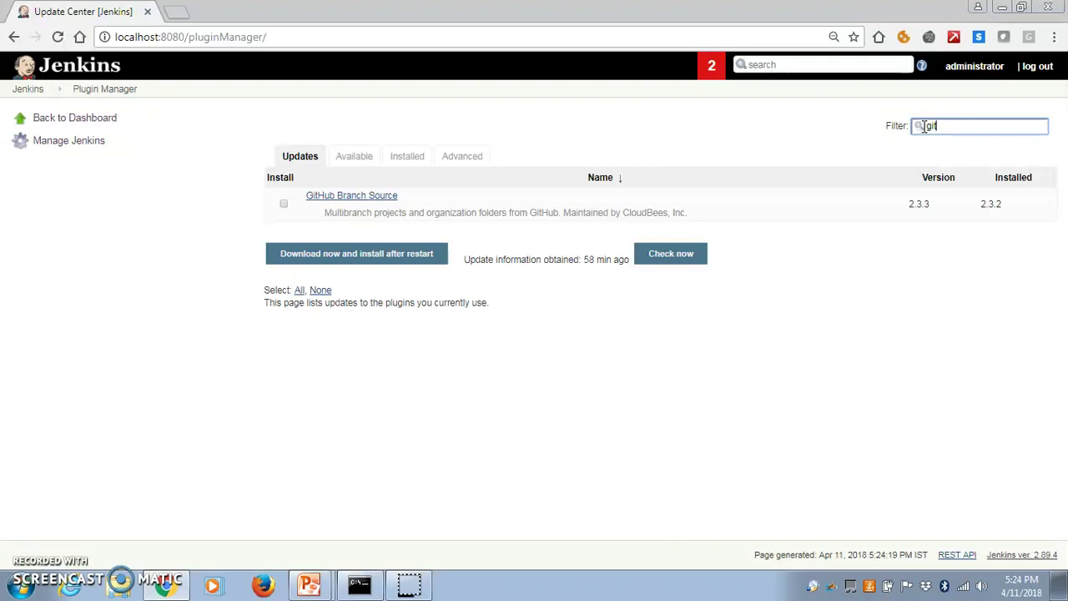
type("hub")
Step: Show the available plugins and filter them by "github"
left_click(365, 162)
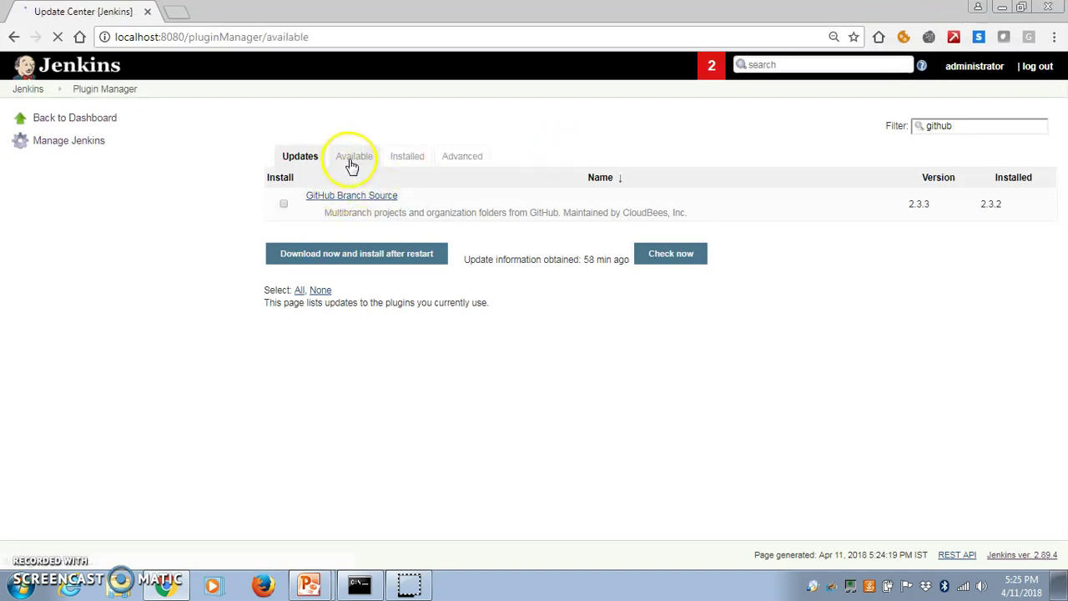
left_click(915, 125)
type("git")
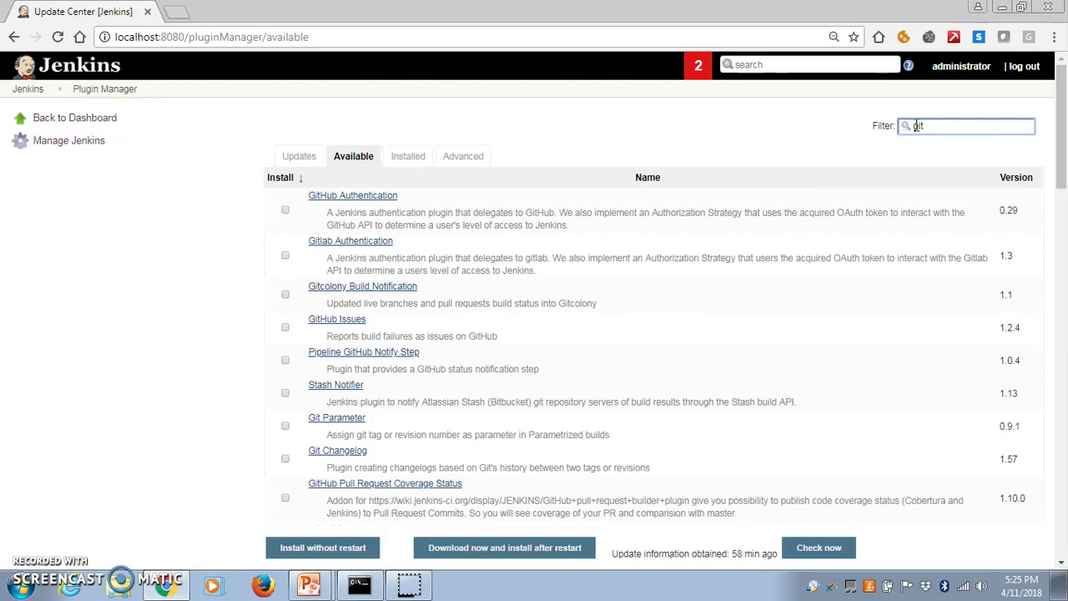
type("hub")
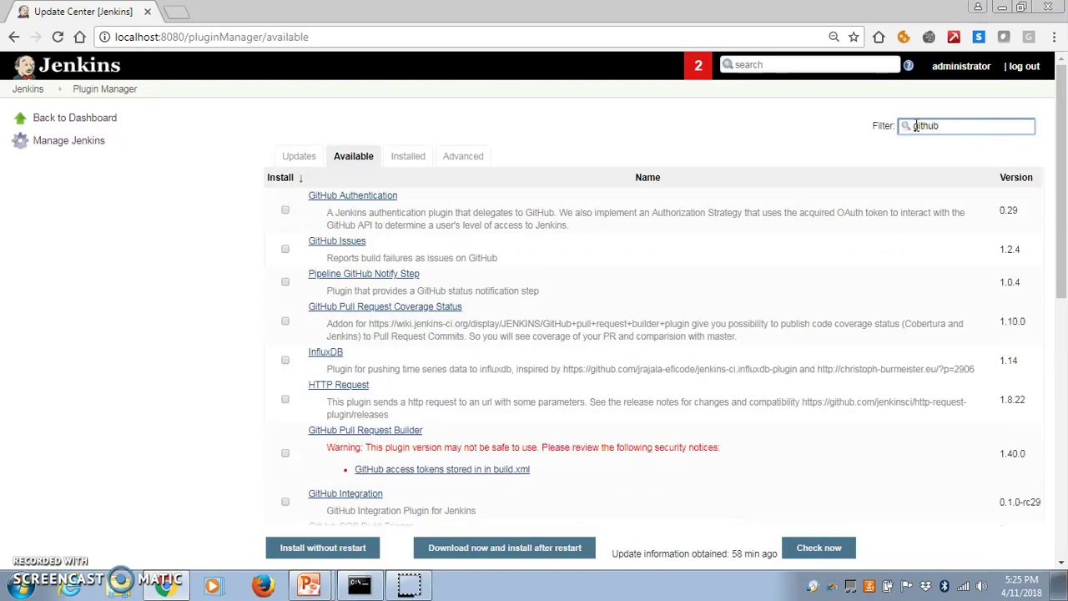
Step: Replace the filter on the available plugins with "P4" to find Perforce plugins
key("BackSpace")
key("BackSpace")
key("BackSpace")
key("BackSpace")
key("BackSpace")
key("BackSpace")
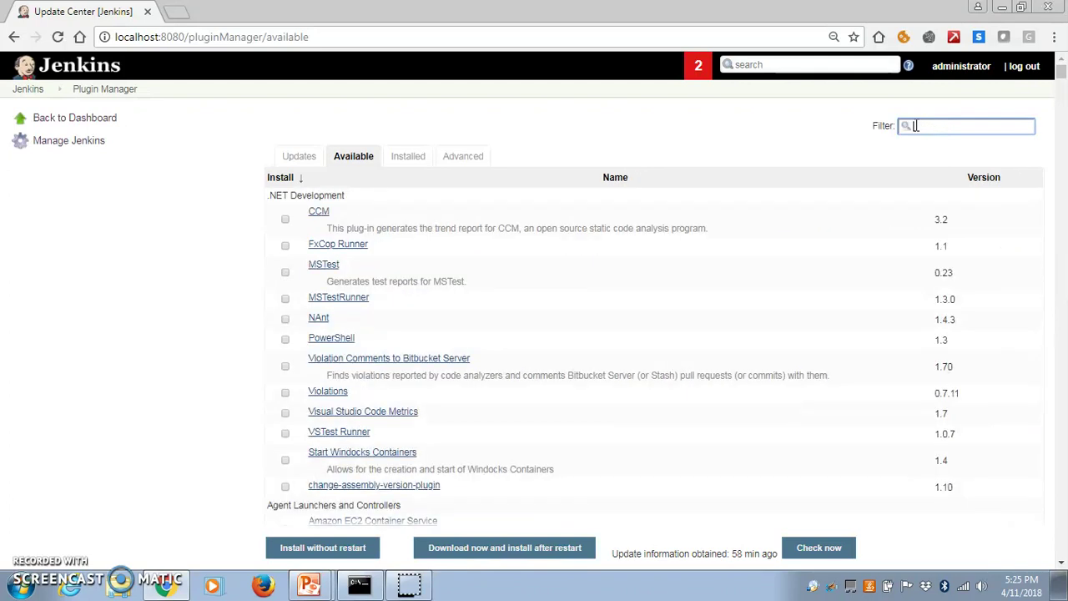
type("PS")
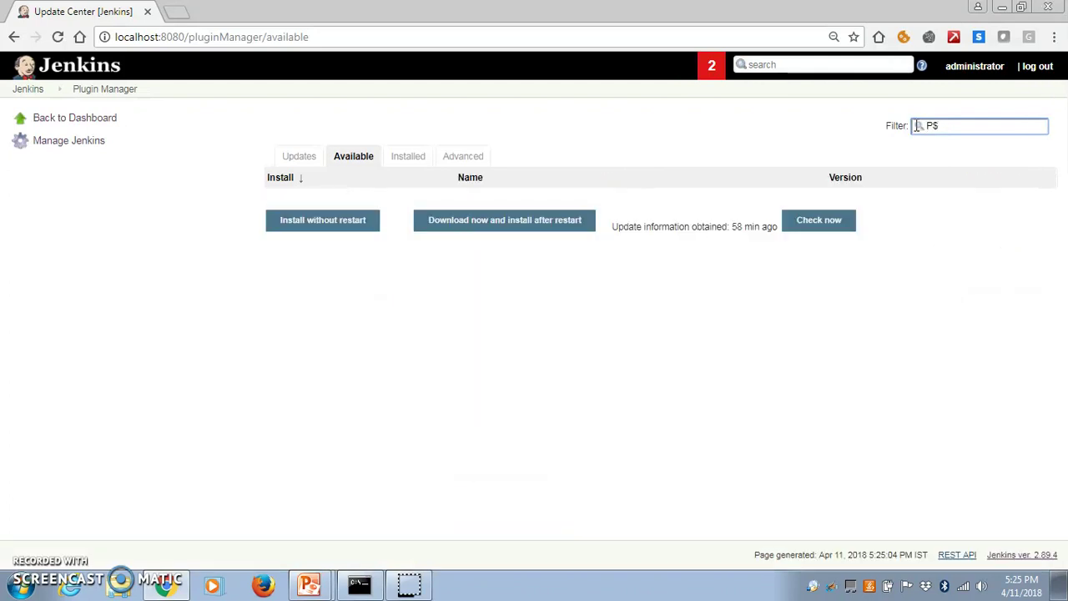
key("BackSpace")
type("4")
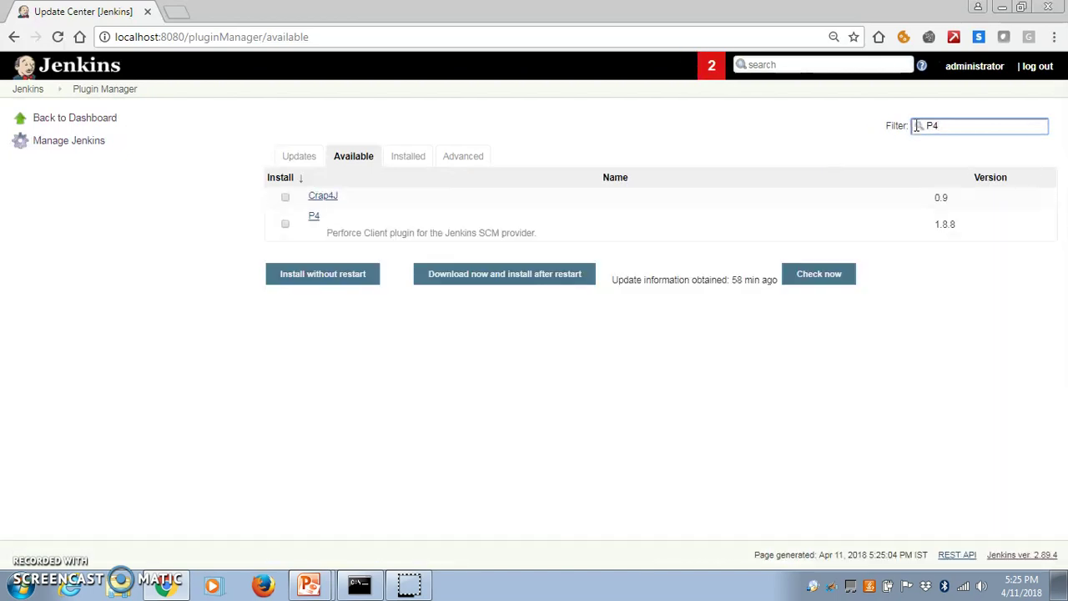
Step: Filter the available plugins by "SVN" and mark Subversion Workspace Cleaner for installation
key("BackSpace")
key("BackSpace")
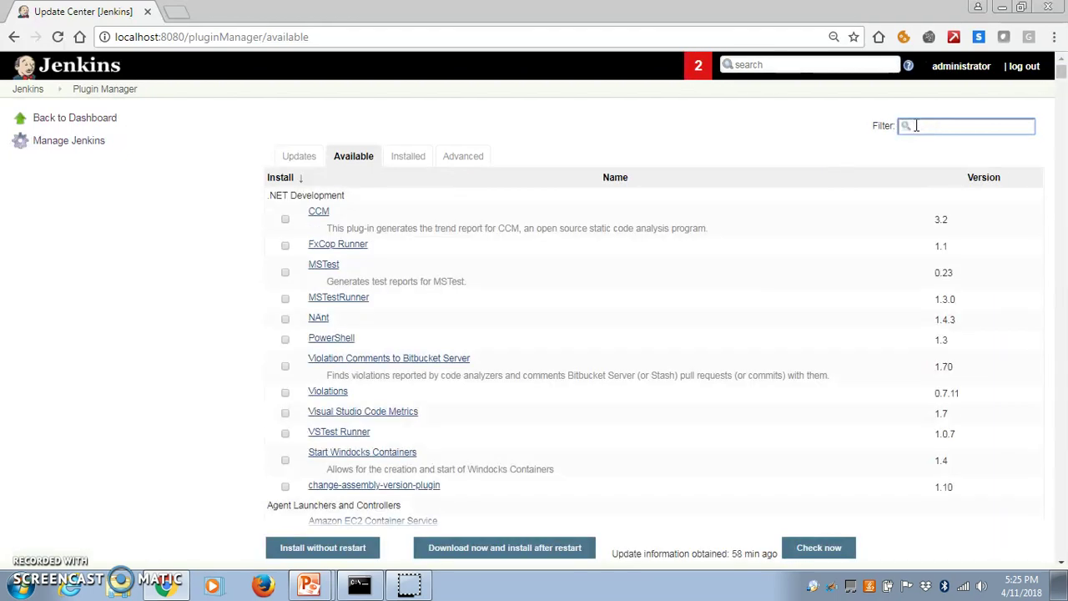
type("SVN")
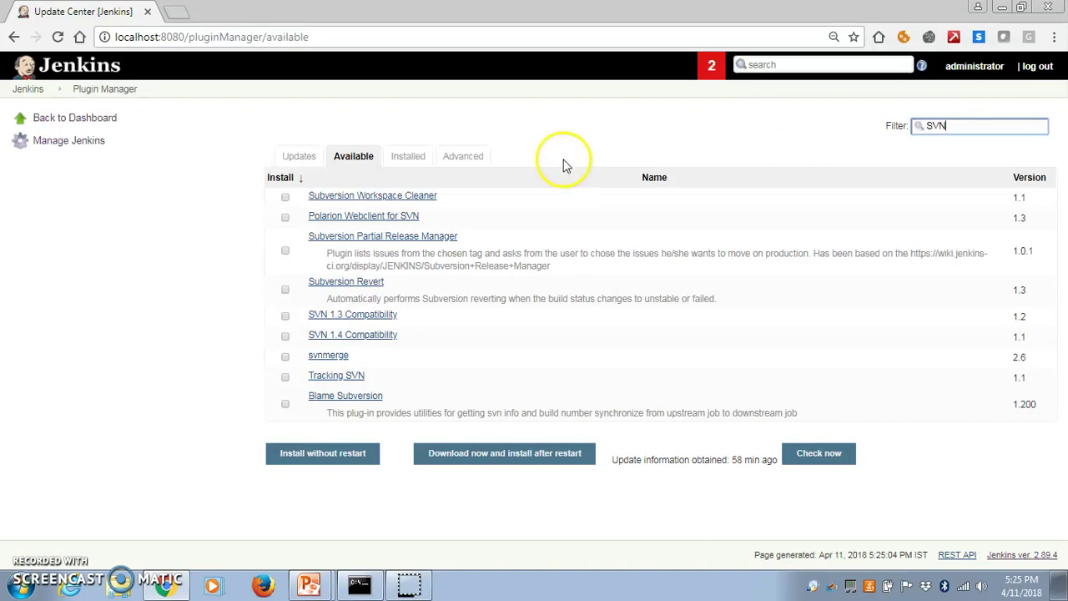
left_click(284, 198)
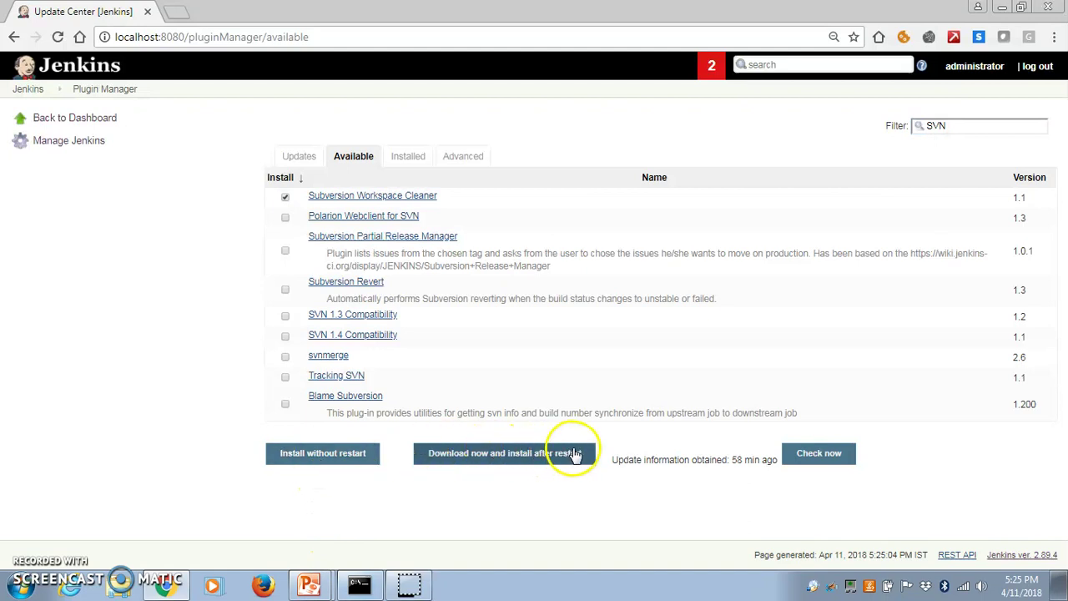
Step: Clear the plugin filter and return to the Jenkins dashboard
left_click(951, 127)
key("BackSpace")
key("BackSpace")
key("BackSpace")
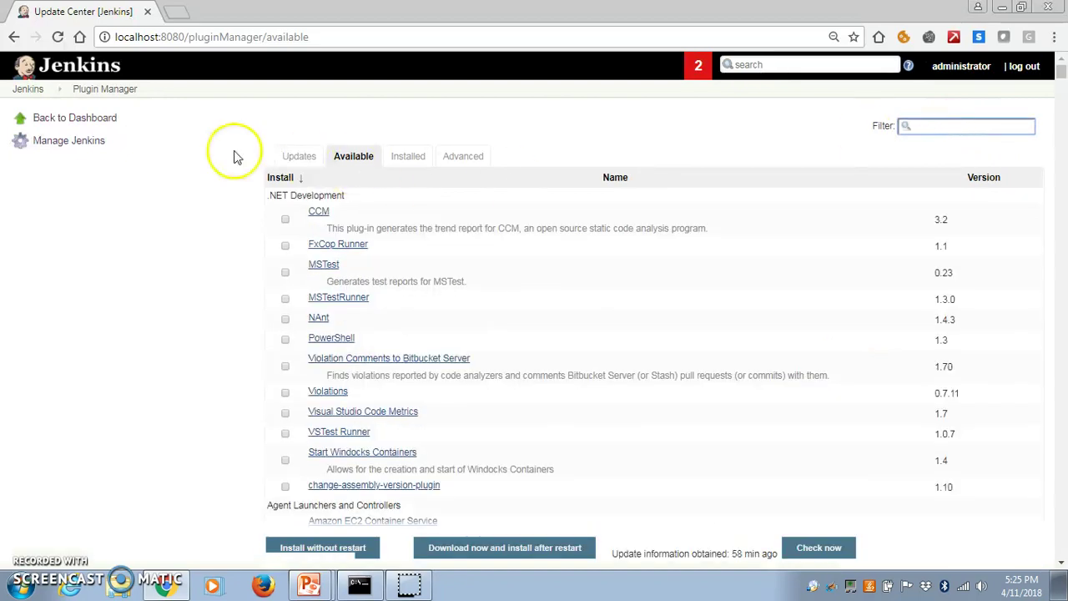
left_click(84, 122)
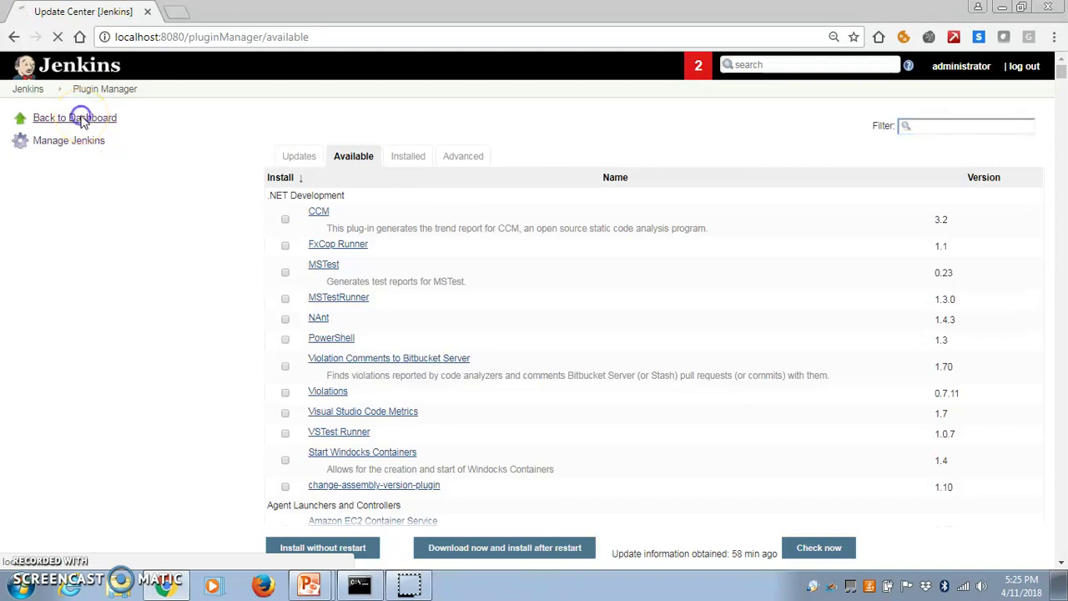
left_click(312, 587)
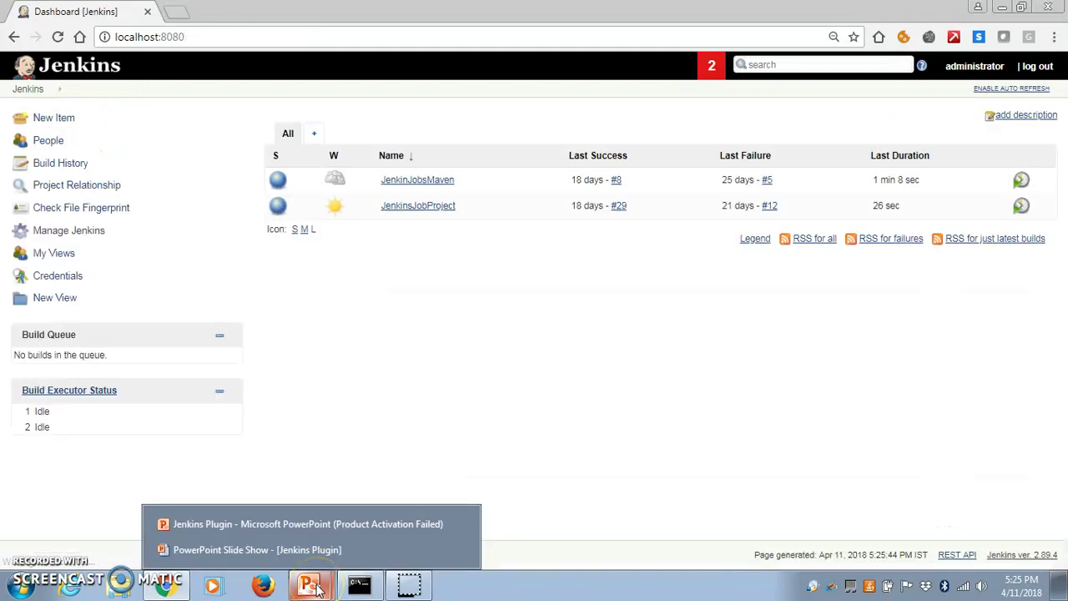
left_click(317, 550)
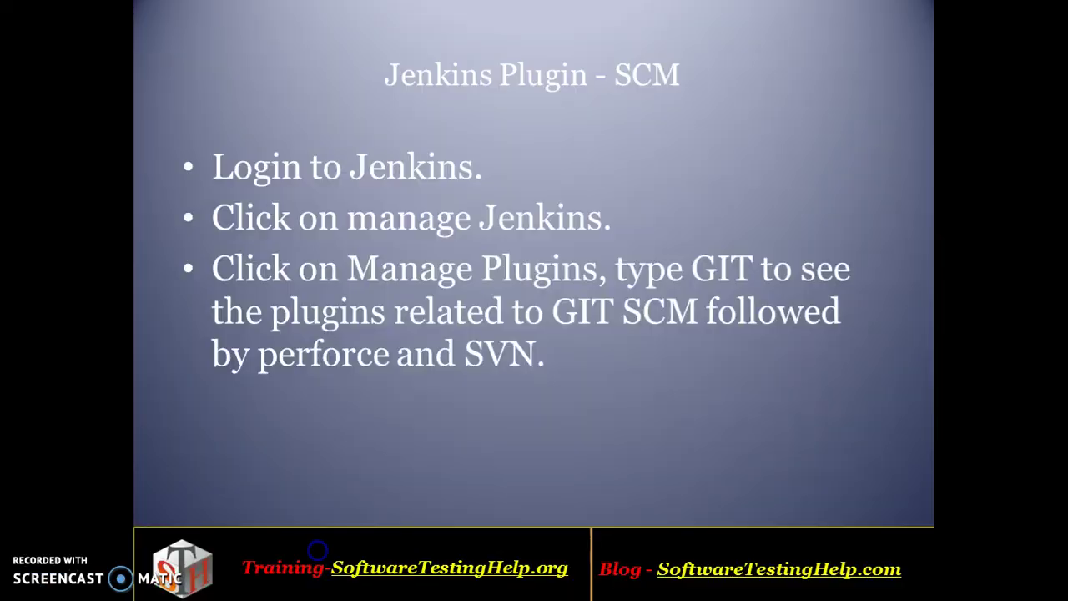
left_click(438, 422)
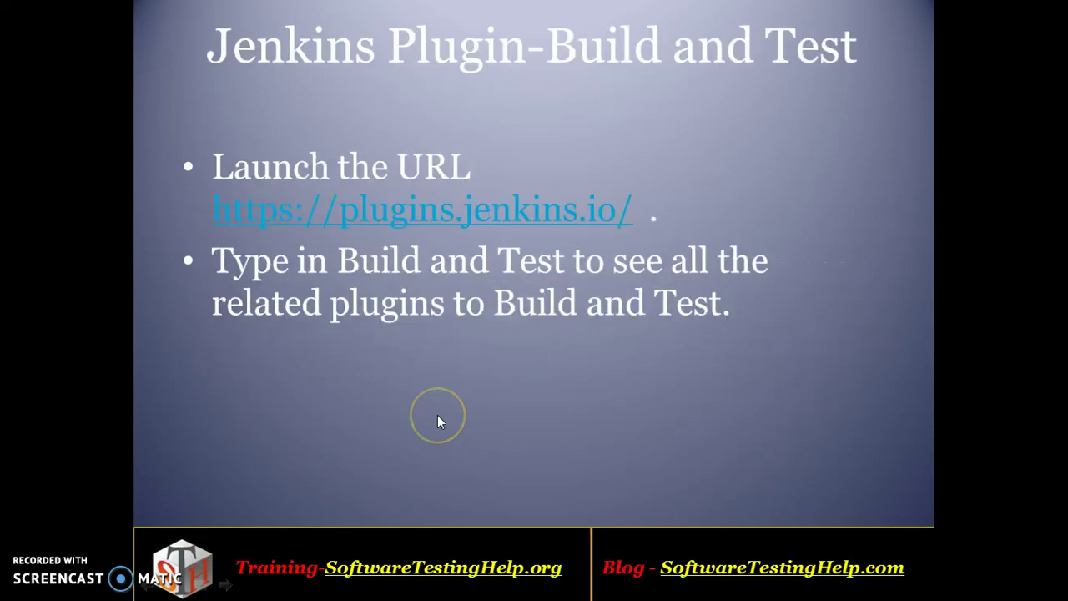
left_click(443, 219)
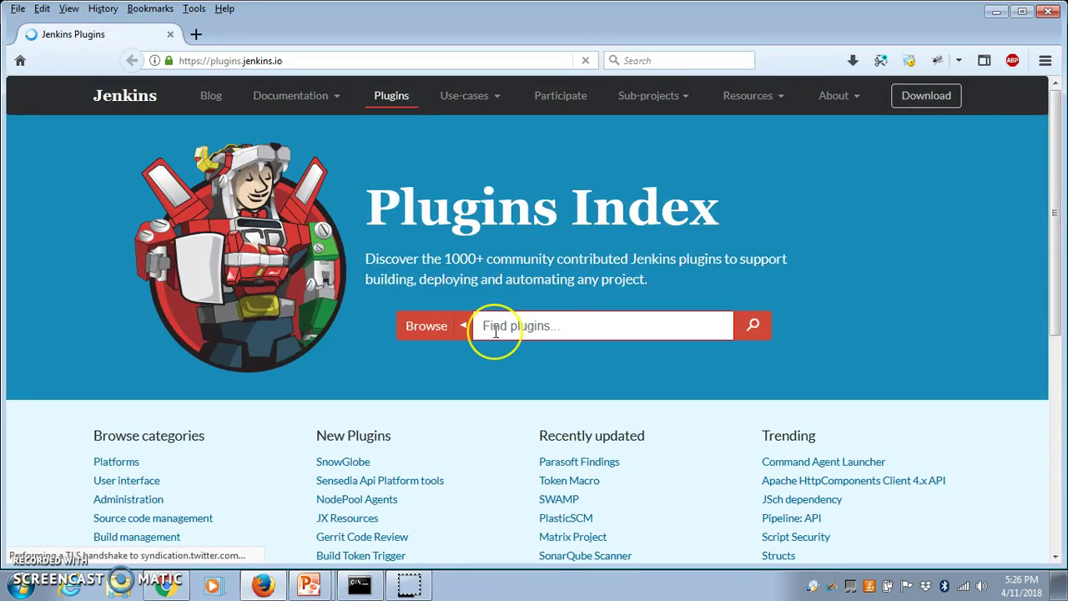
Step: Search the Jenkins Plugins Index for "build and test"
left_click(495, 327)
type("build")
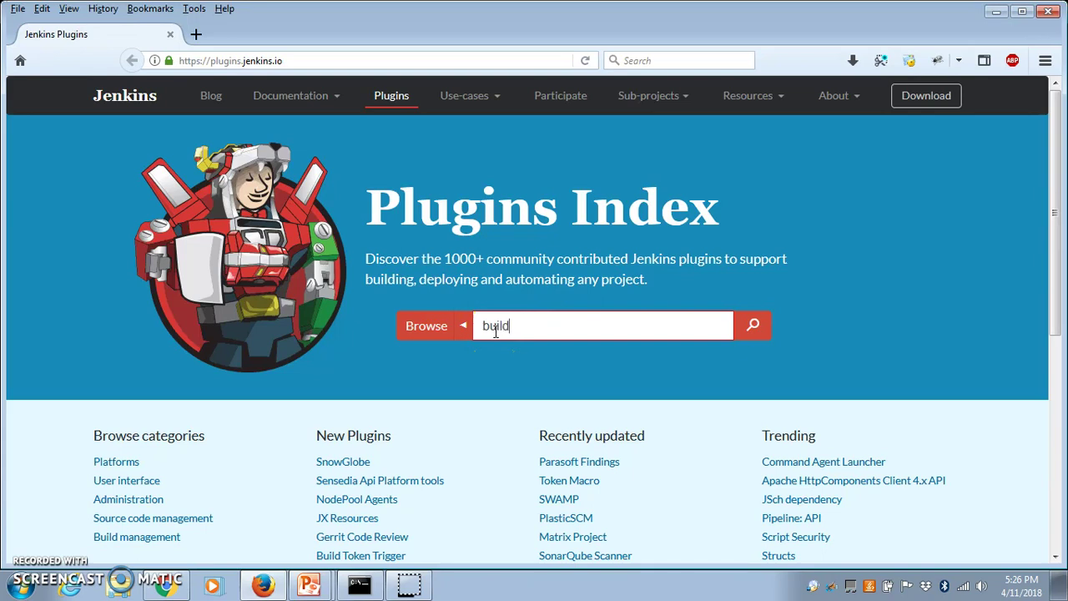
type(" an dtest")
key("BackSpace")
key("Return")
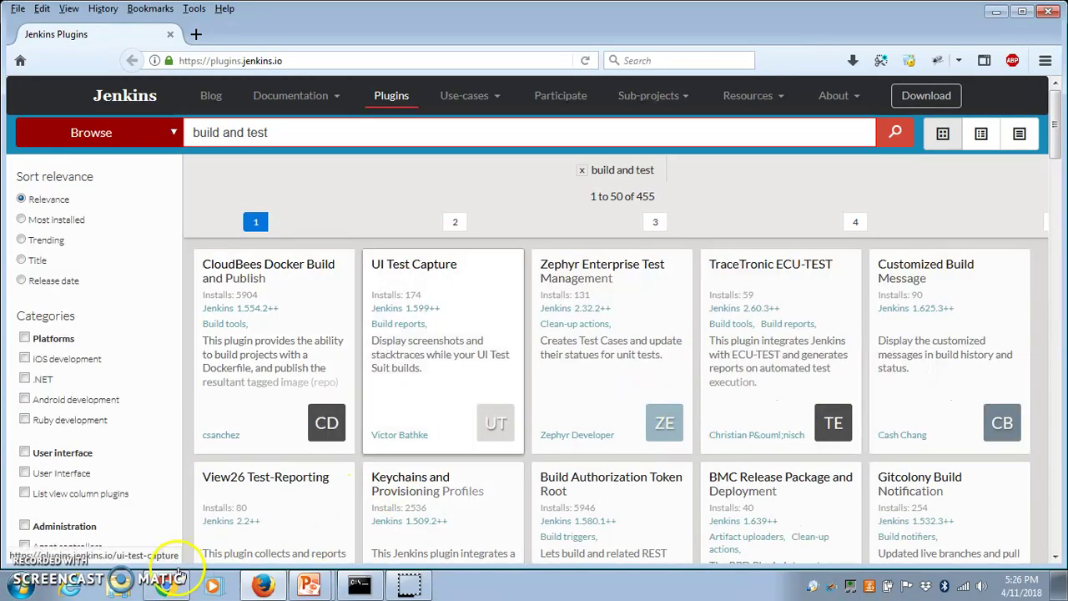
Step: Switch back to the local Jenkins in Chrome and open the Plugin Manager's list of available plugins
left_click(167, 584)
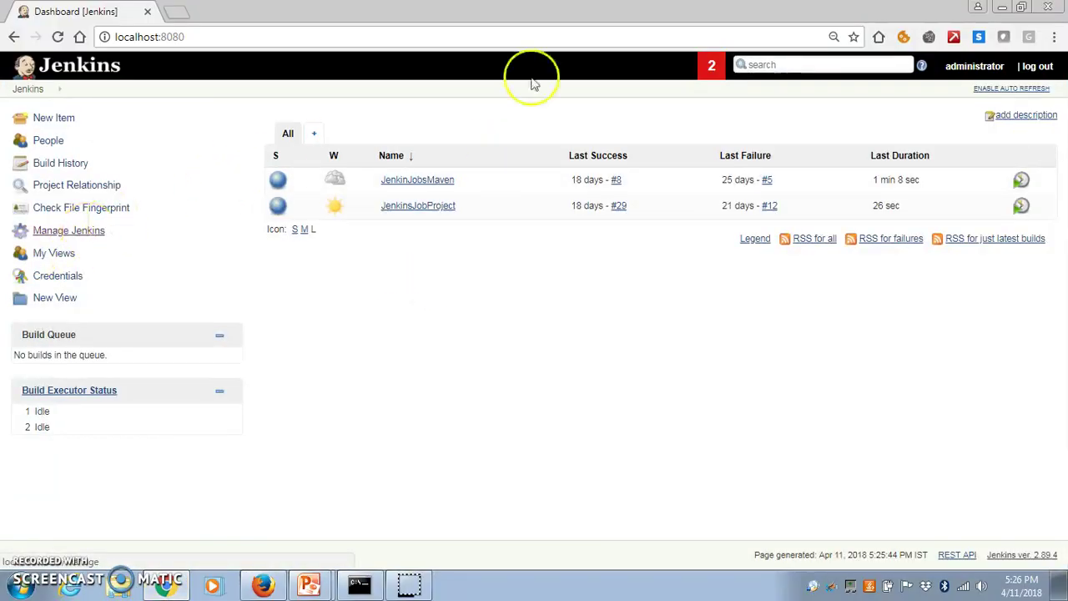
left_click(86, 230)
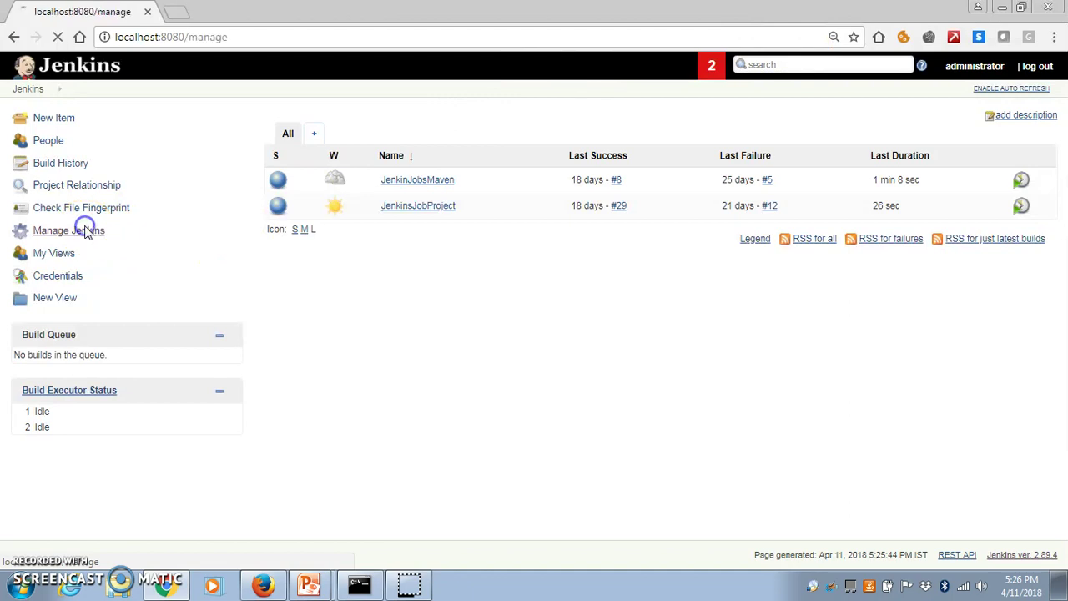
left_click(364, 438)
left_click(918, 130)
left_click(359, 157)
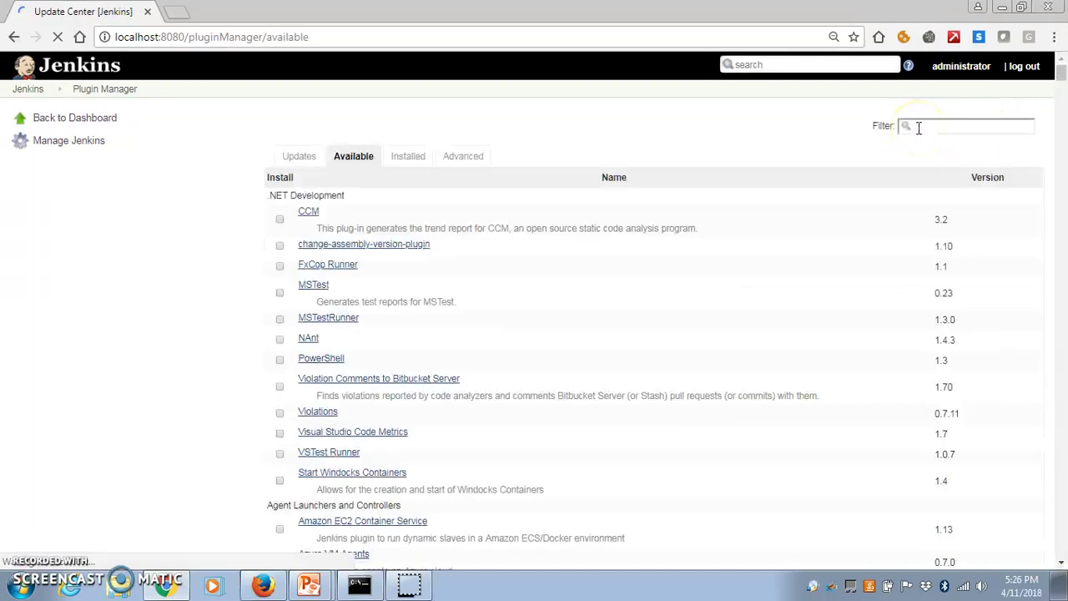
Step: Filter the available plugins by "analyzer" and mark Dependency Analyzer for installation
left_click(919, 127)
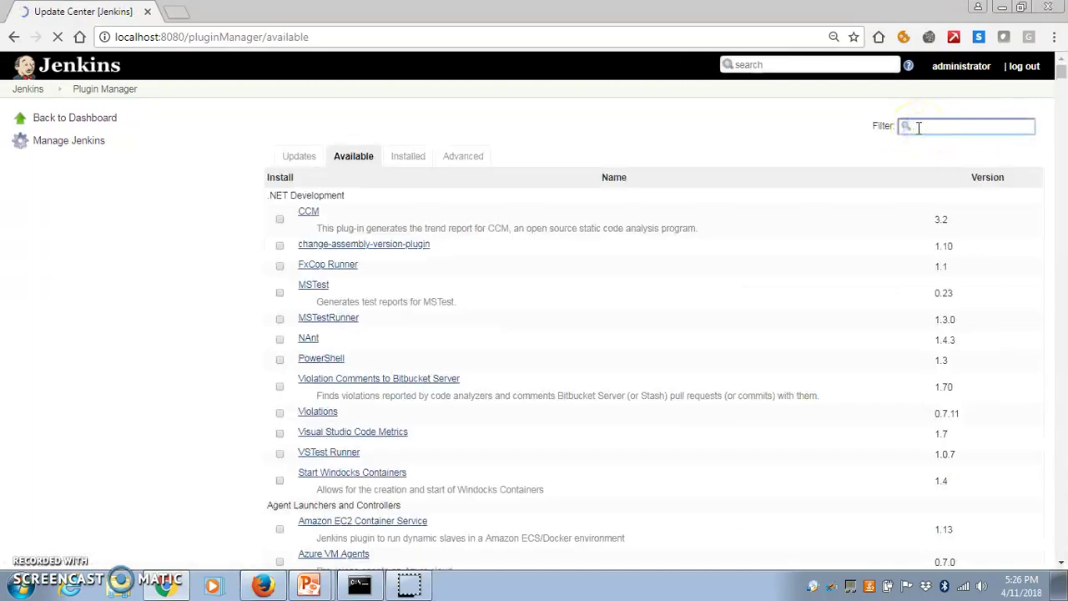
type("an")
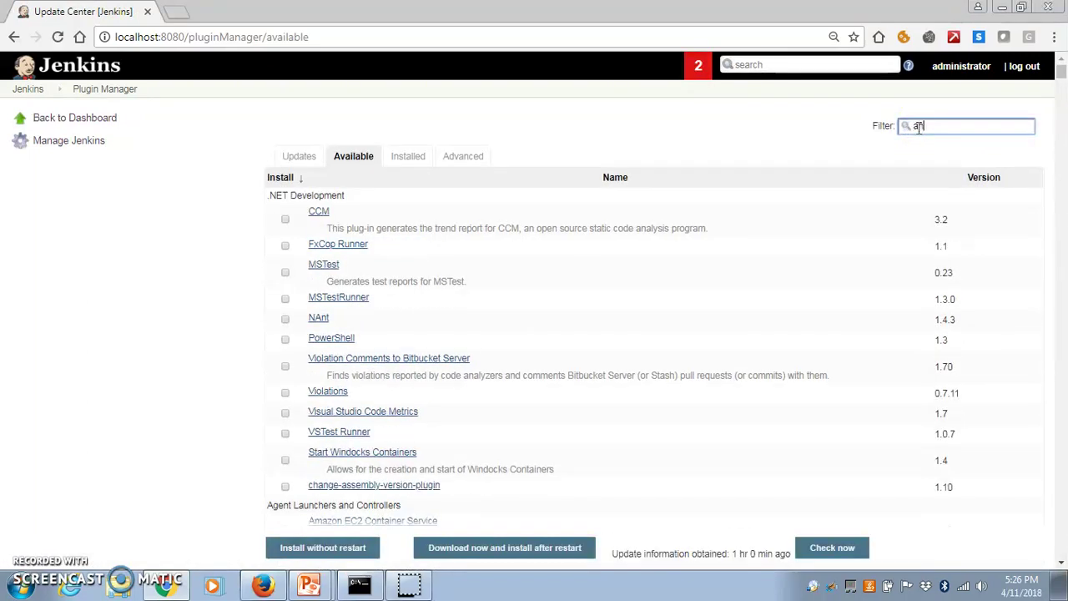
type("alyzer")
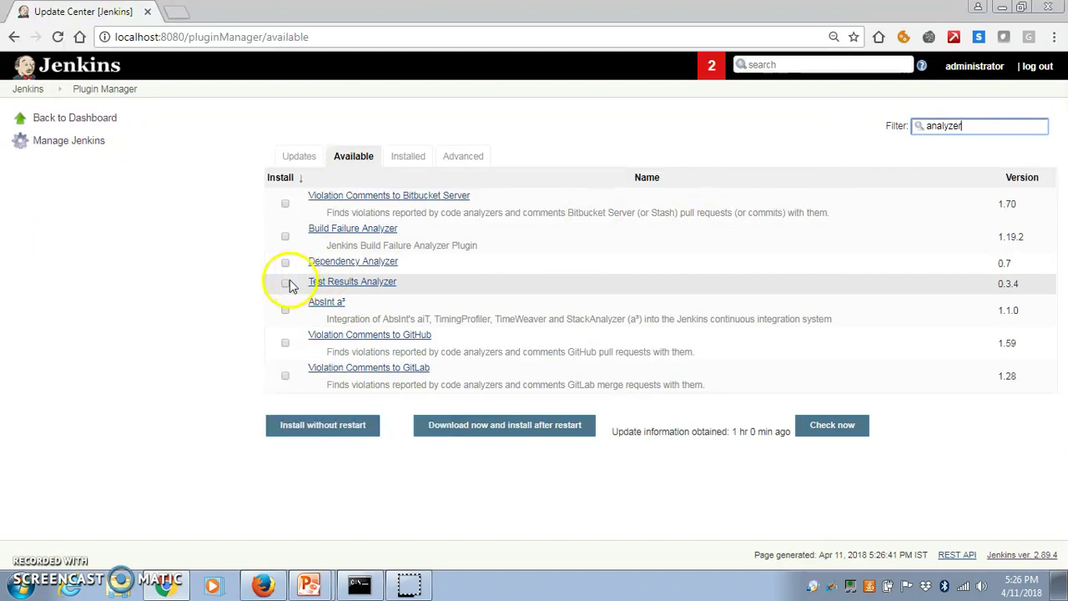
left_click(399, 300)
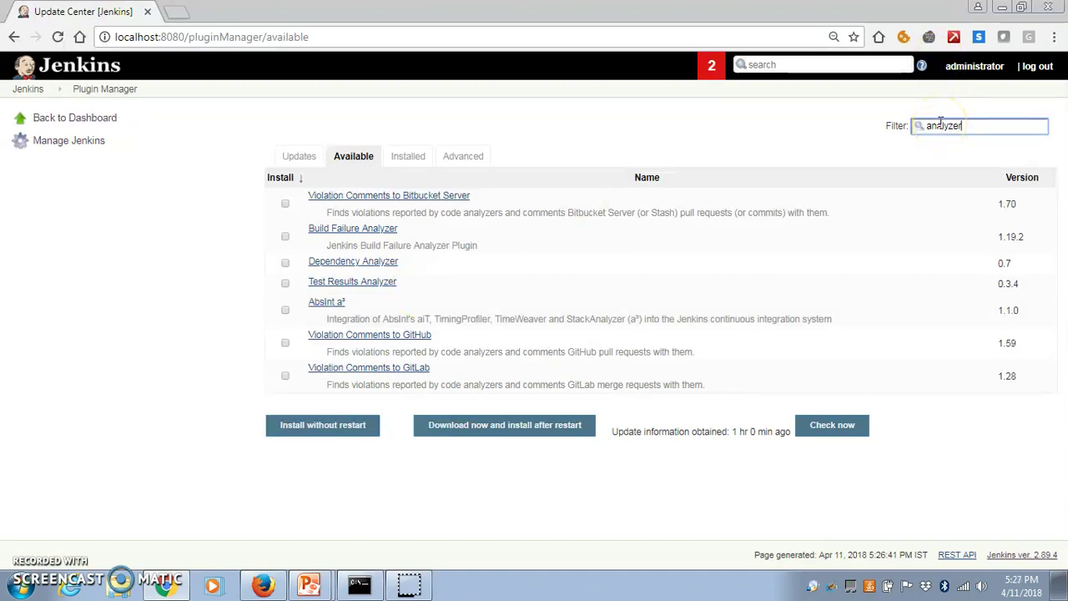
left_click(965, 130)
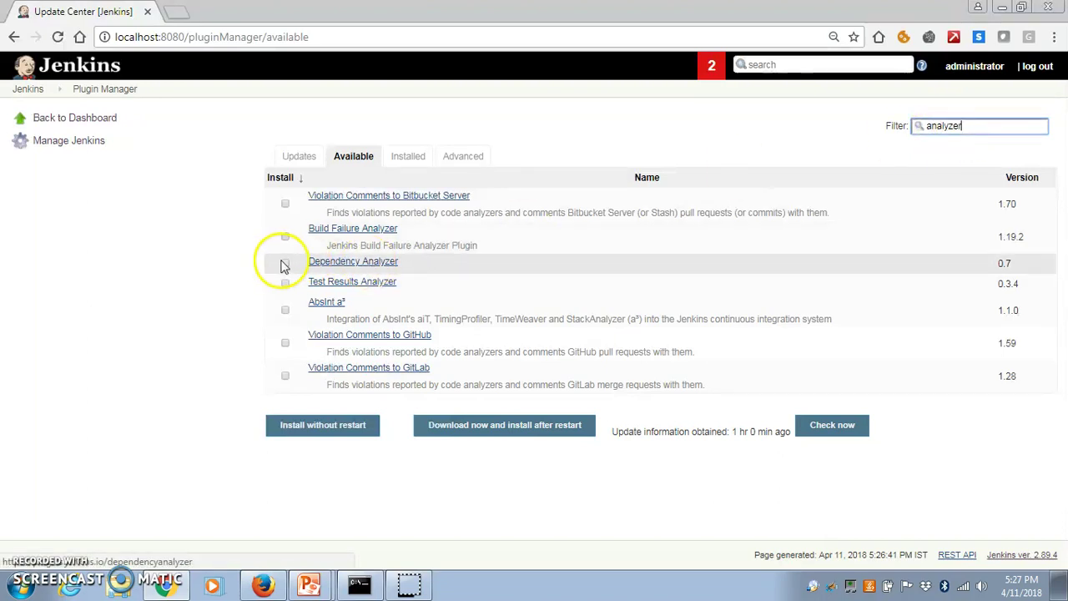
left_click(284, 263)
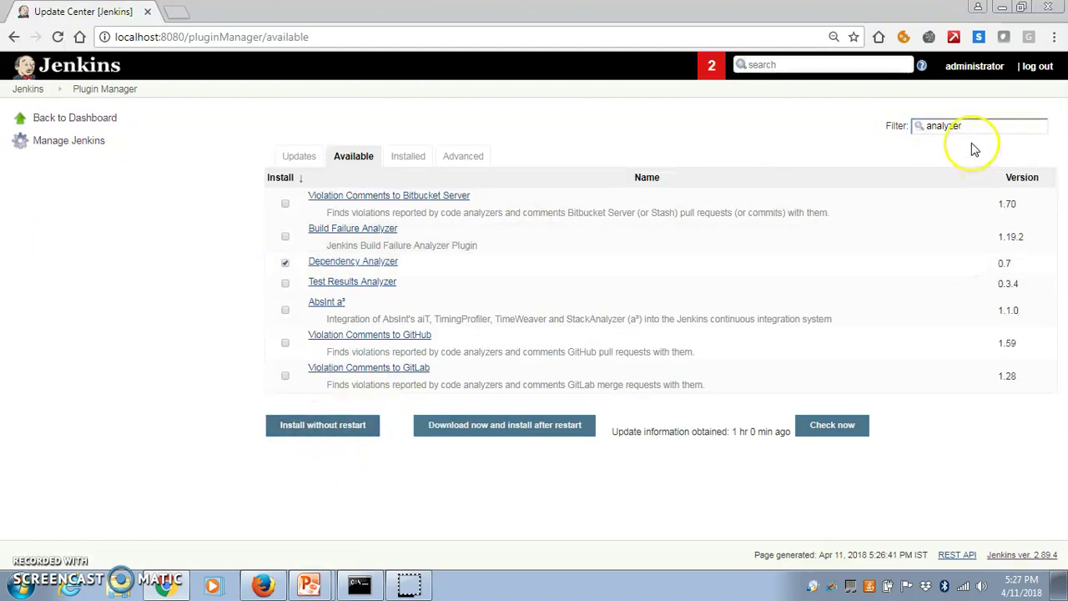
Step: Open the Plugin Manager's advanced settings and examine the Upload Plugin section
left_click(463, 154)
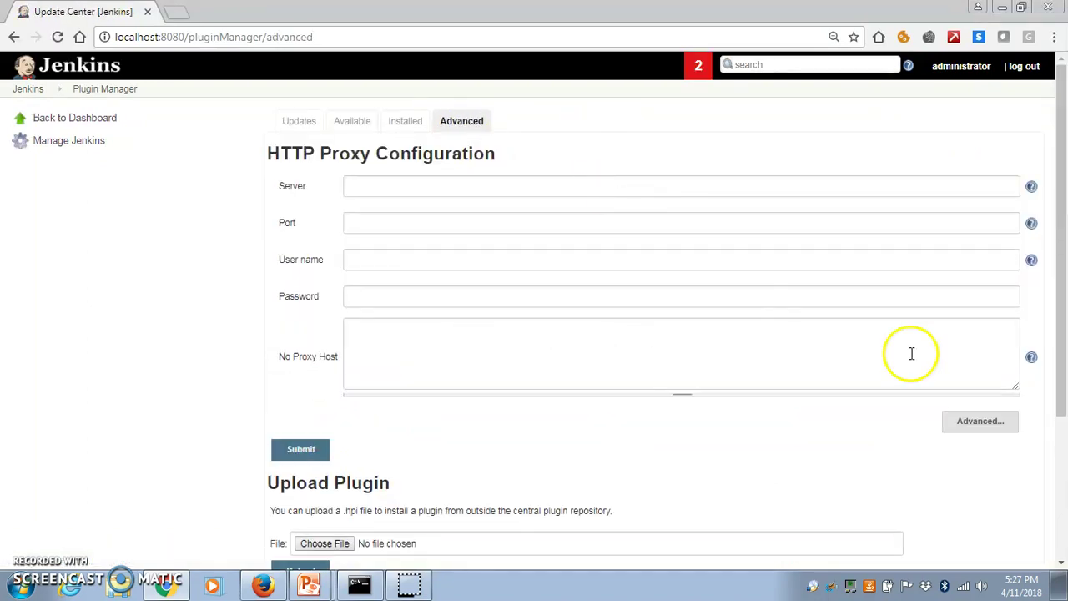
left_click_drag(1067, 208, 1067, 324)
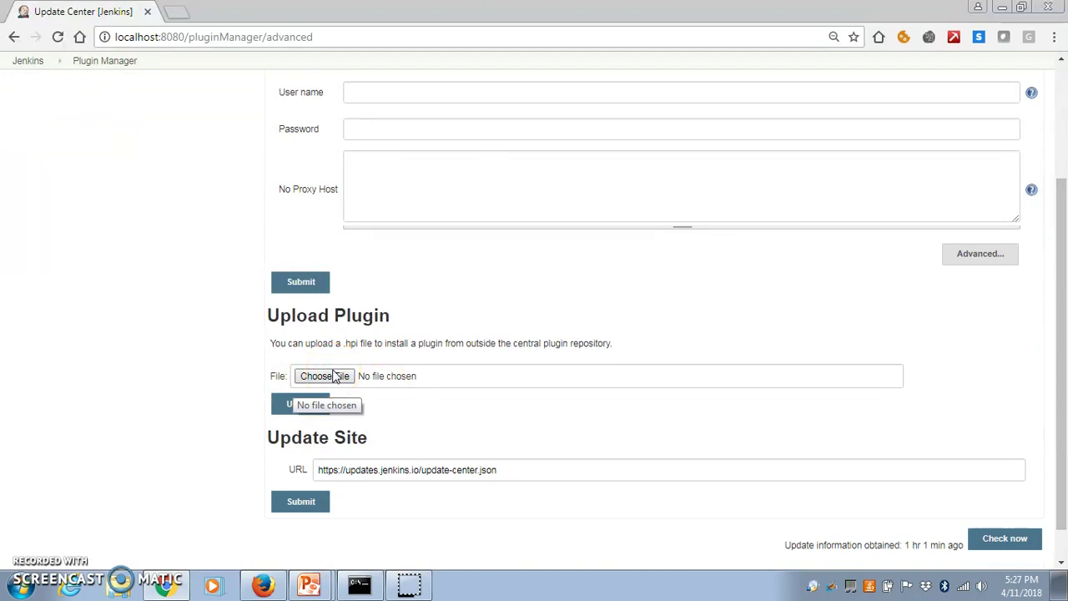
Step: Switch to the running Jenkins Plugin slide show in PowerPoint
mouse_move(309, 586)
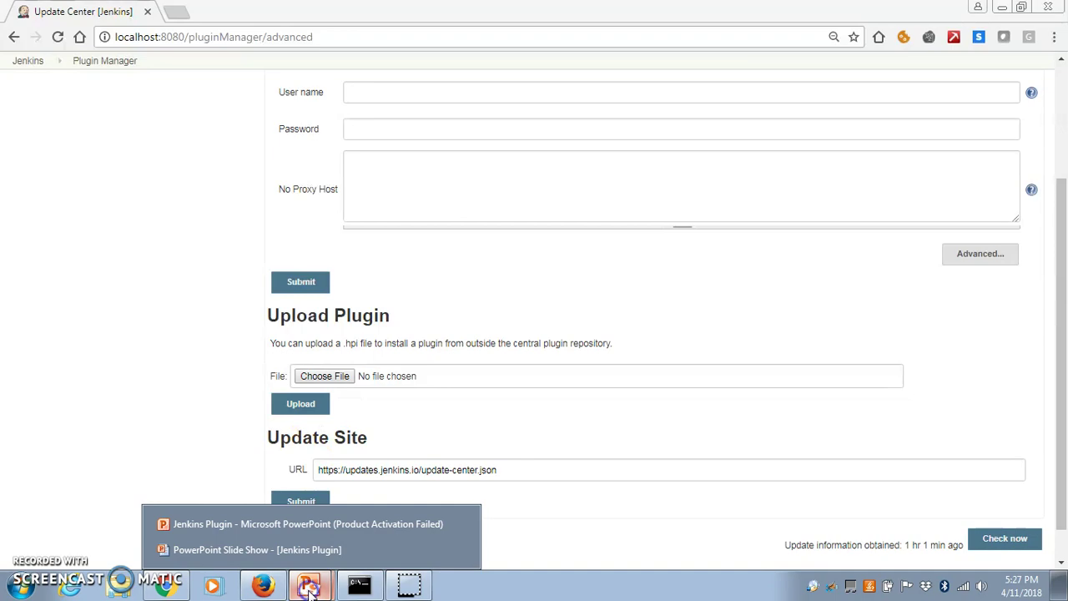
left_click(306, 548)
left_click(567, 290)
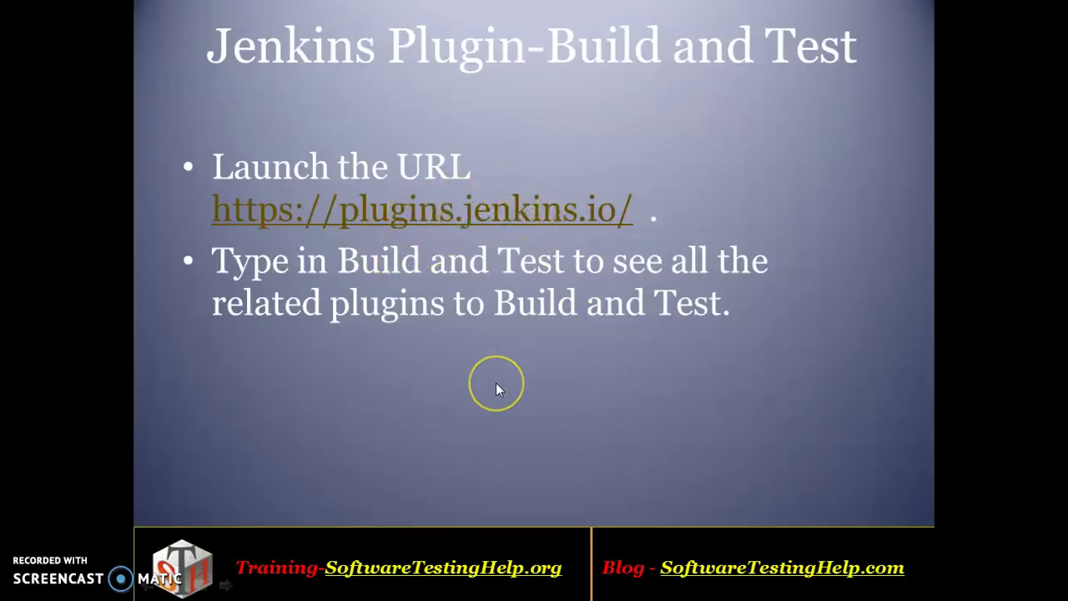
Step: Switch back to Jenkins in Chrome and review the advanced page from Upload Plugin up to HTTP Proxy Configuration
key("alt+Tab")
key("alt+Tab")
key("alt+Tab")
key("alt+Tab")
key("alt+Tab")
key("alt+Tab")
key("alt+Tab")
key("alt+Tab")
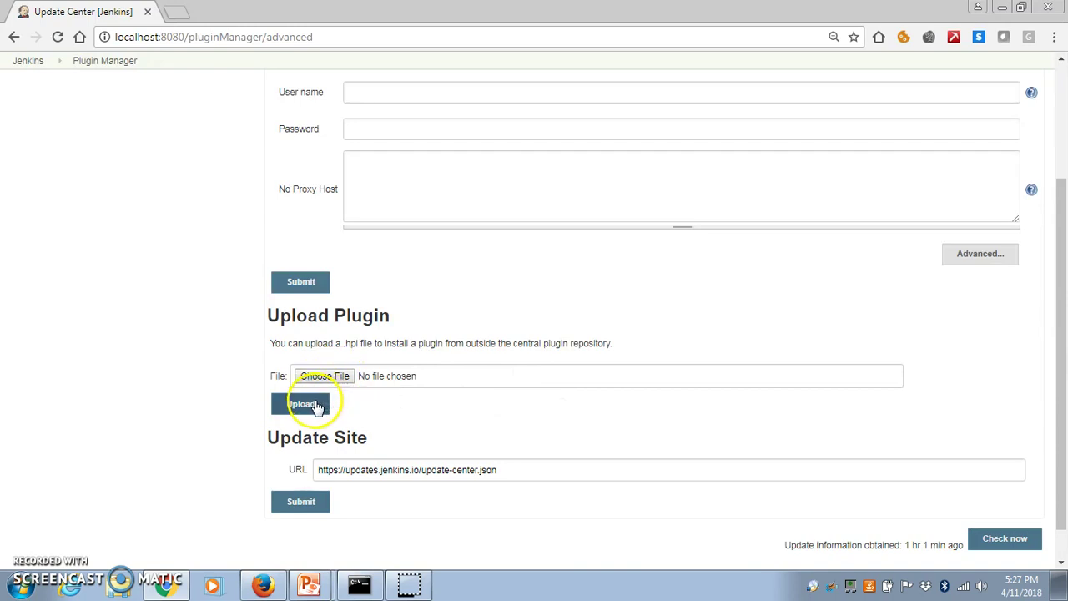
left_click_drag(1054, 303, 1064, 64)
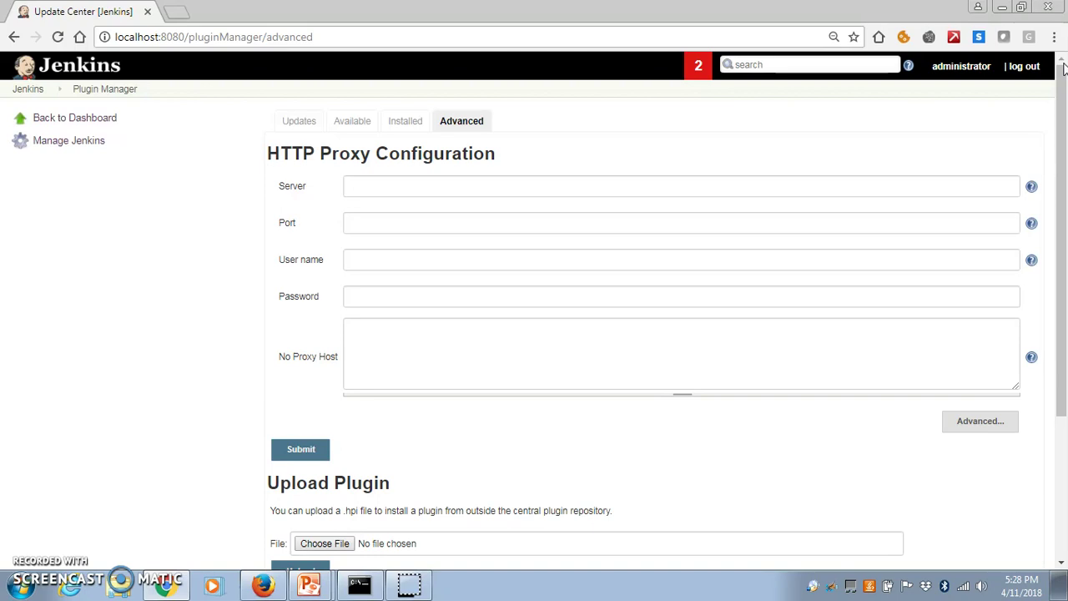
Step: Return to the Jenkins dashboard and reopen the Plugin Manager through Manage Jenkins
left_click(87, 122)
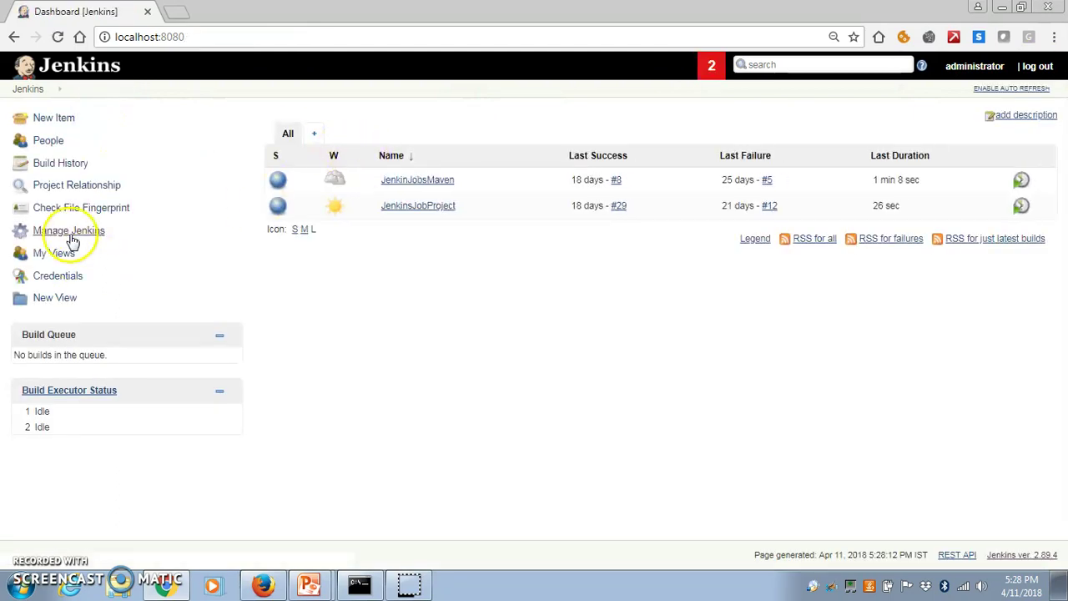
left_click(71, 235)
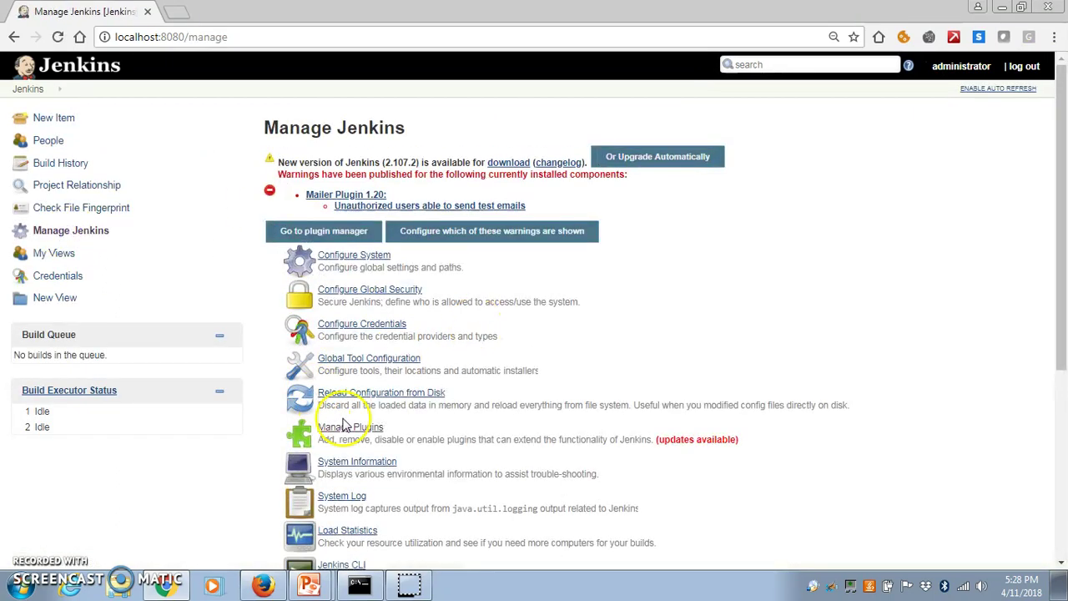
left_click(353, 429)
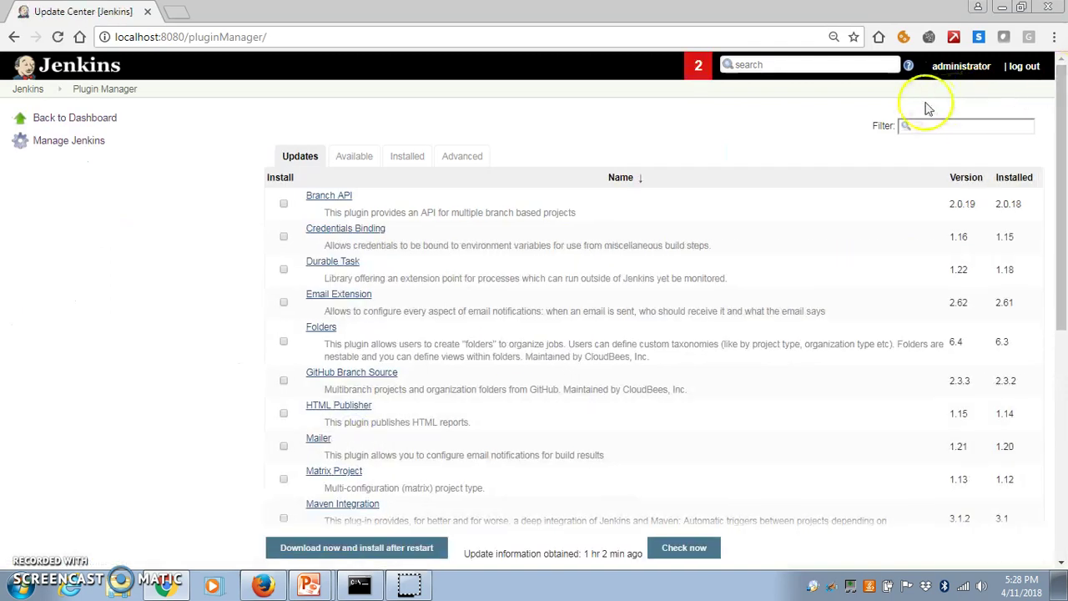
Step: Try to find an Office plugin by filtering the plugin updates by "office364"
left_click(924, 126)
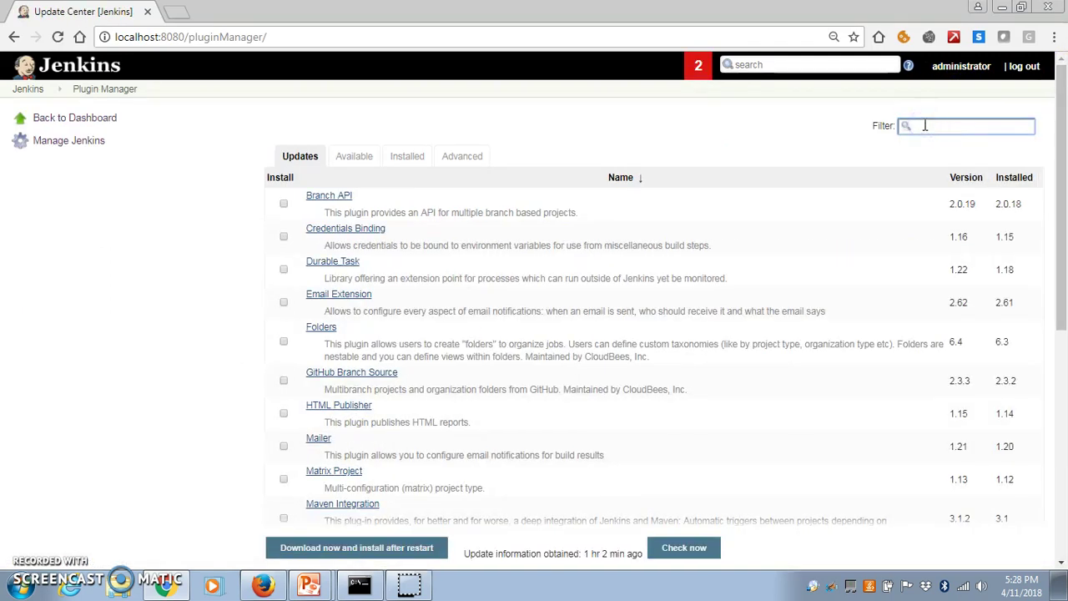
type("office")
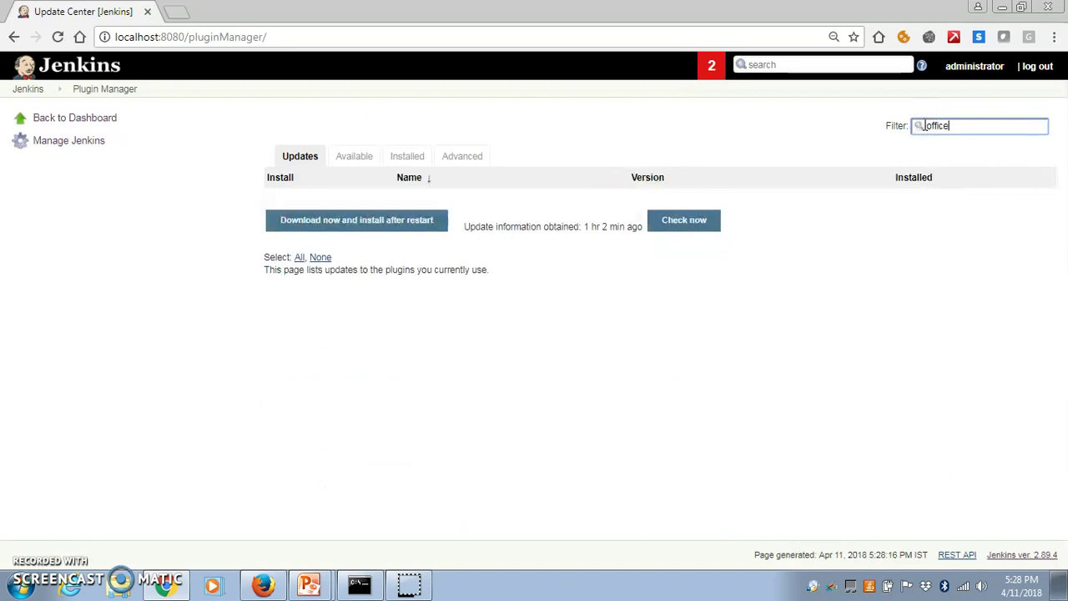
type("364")
Step: Show the available plugins and filter them by "office" to find the Office 365 Connector
left_click(355, 156)
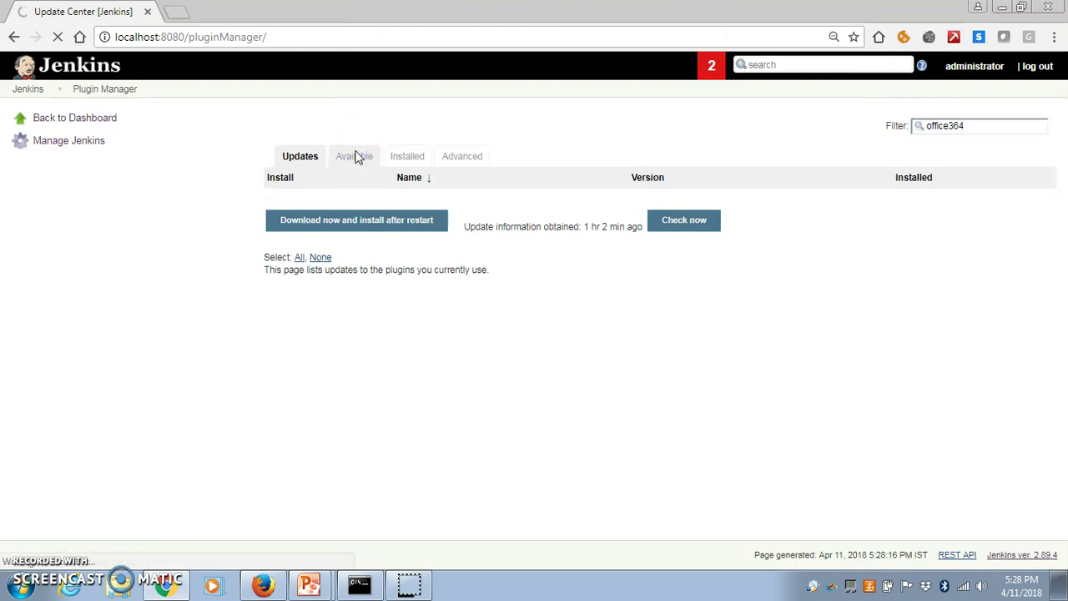
left_click(835, 113)
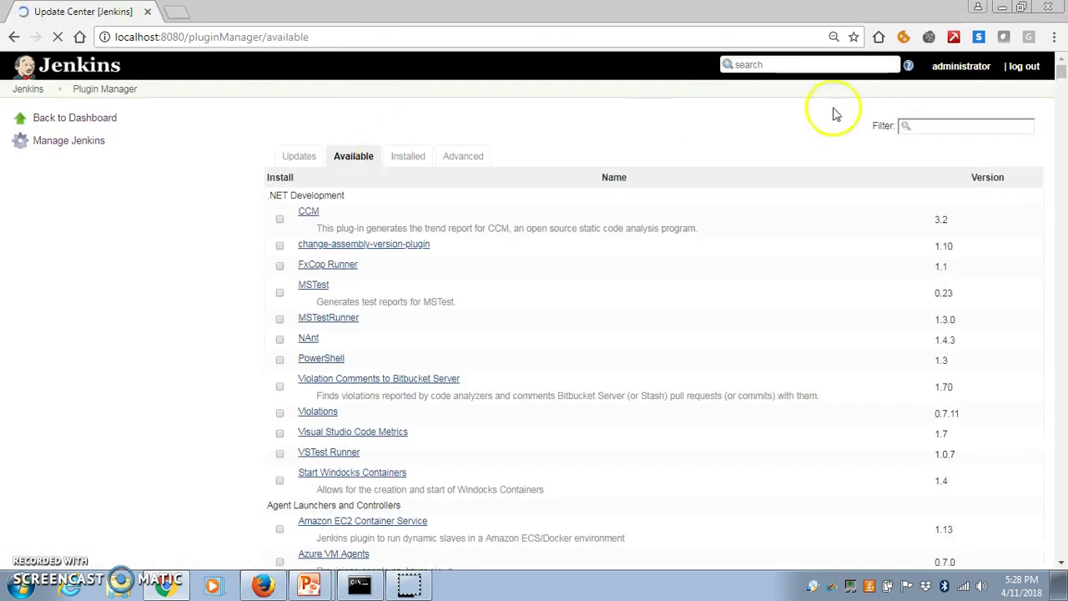
left_click(918, 125)
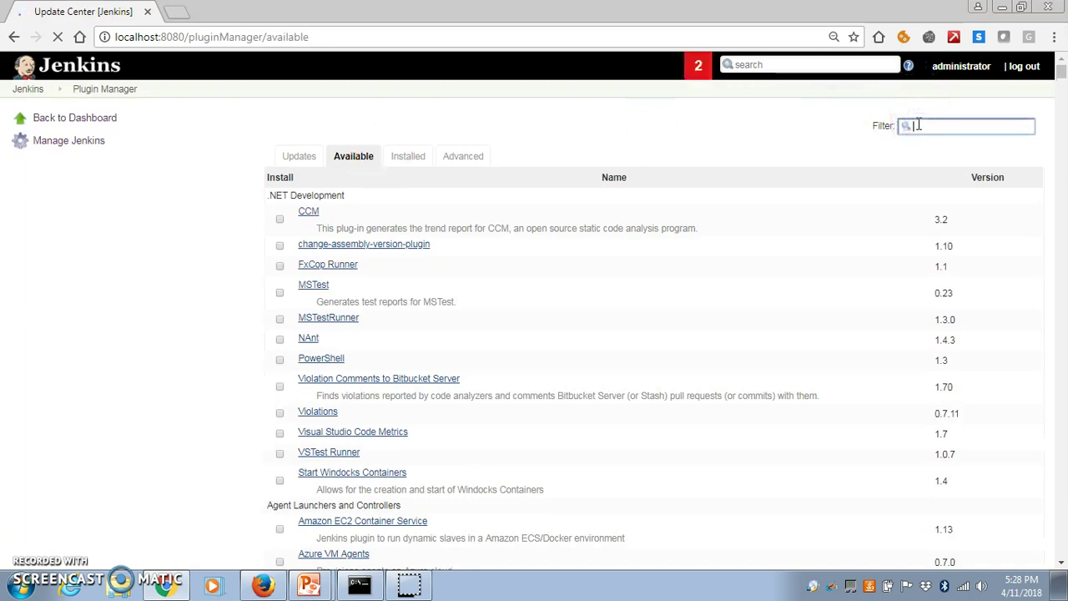
type("office")
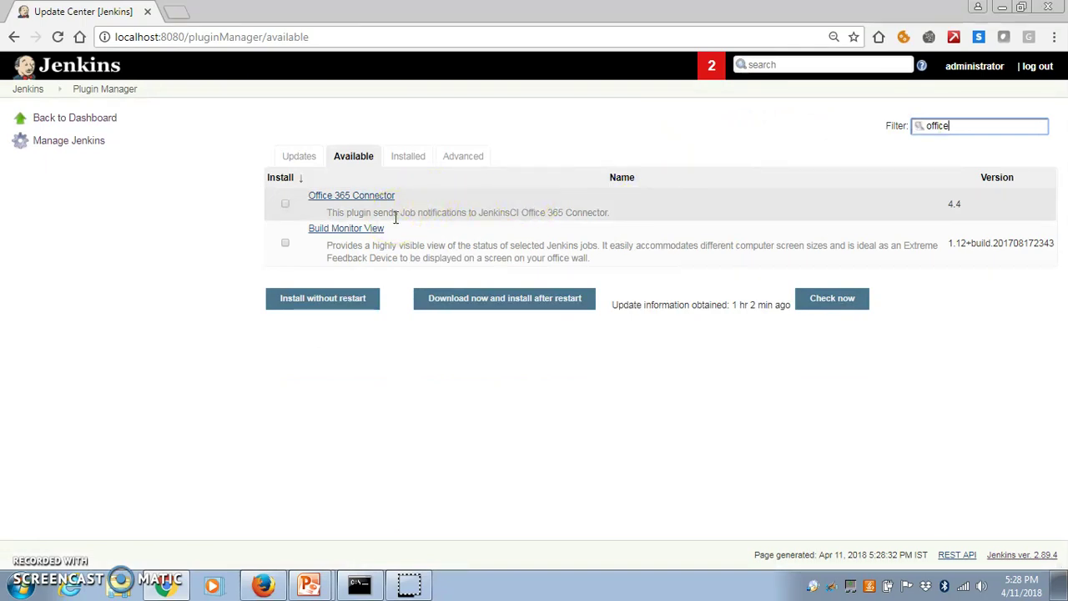
left_click(415, 588)
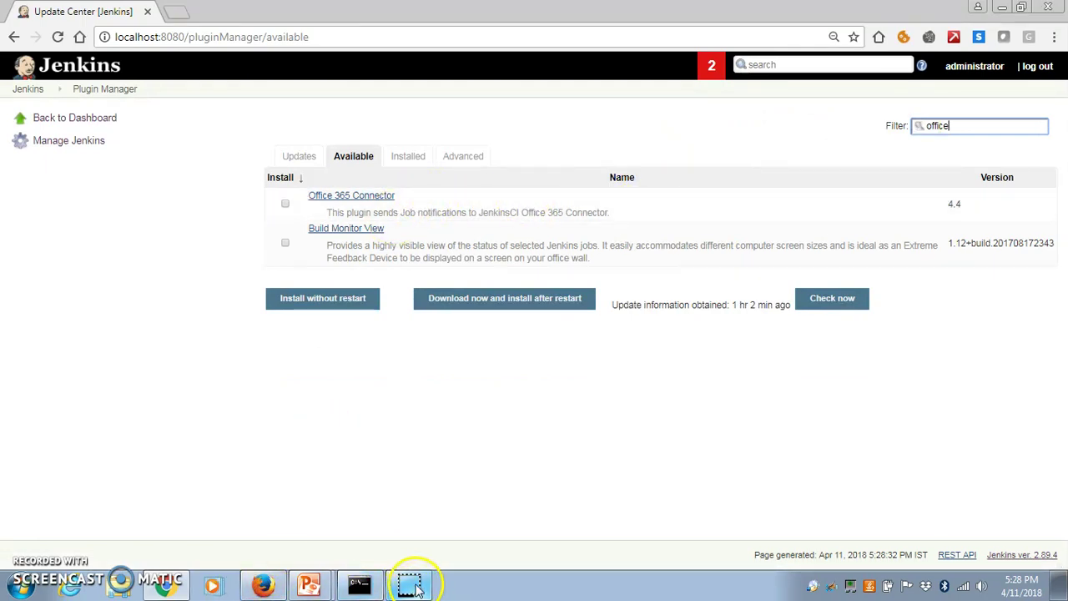